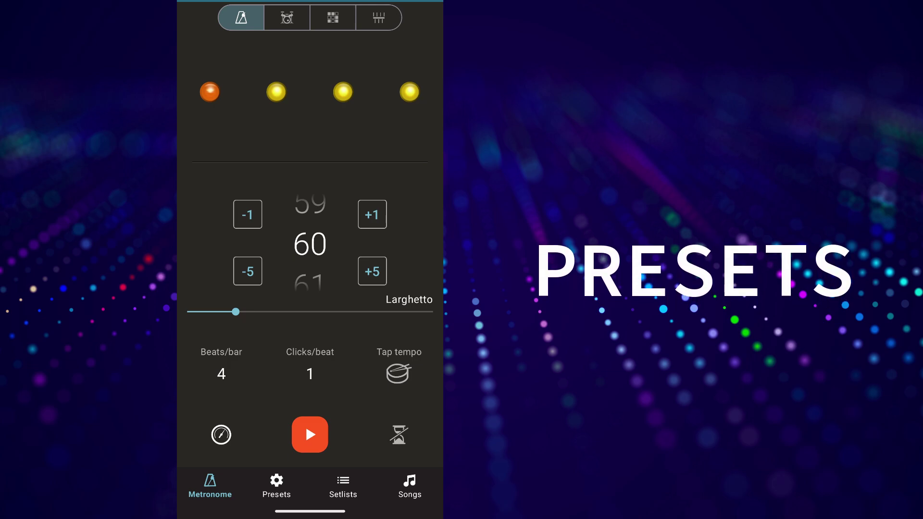
Switch from the 60 bpm metronome to the Presets list
{"action": "left_click", "coordinate": [276, 481]}
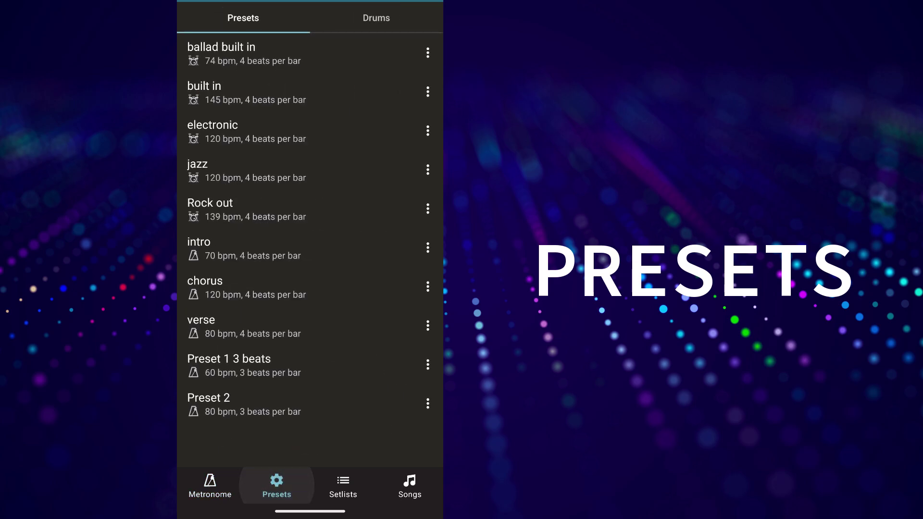
{"action": "left_click", "coordinate": [376, 26]}
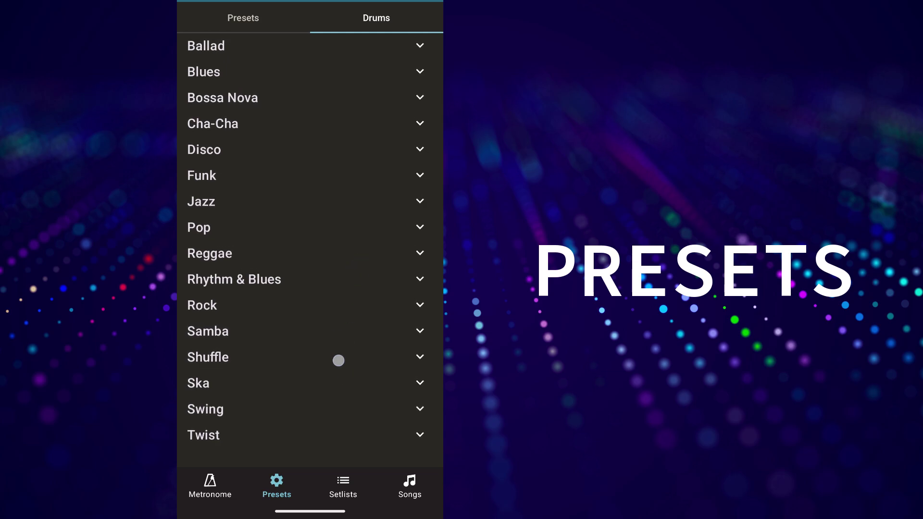
{"action": "left_click", "coordinate": [239, 14]}
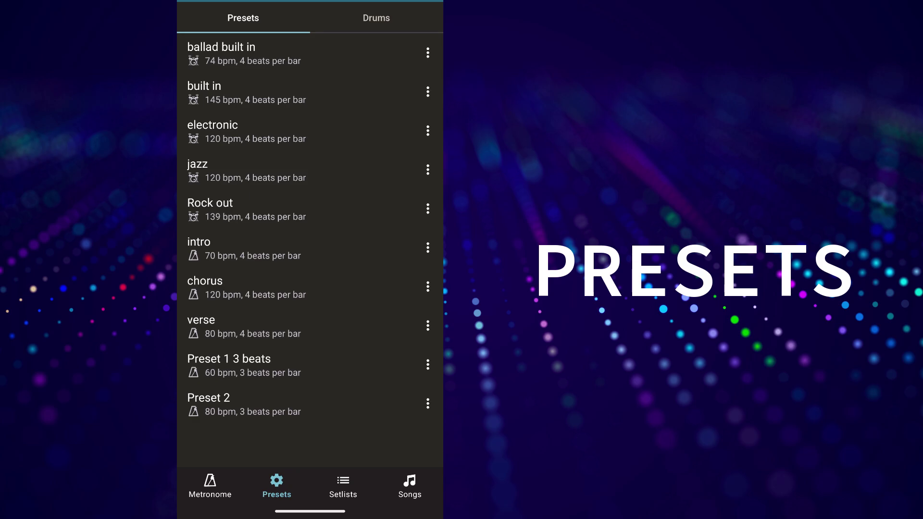
Save the 60 bpm, 4-beat metronome setting as a preset named 'Preset 1'
{"action": "left_click", "coordinate": [214, 482]}
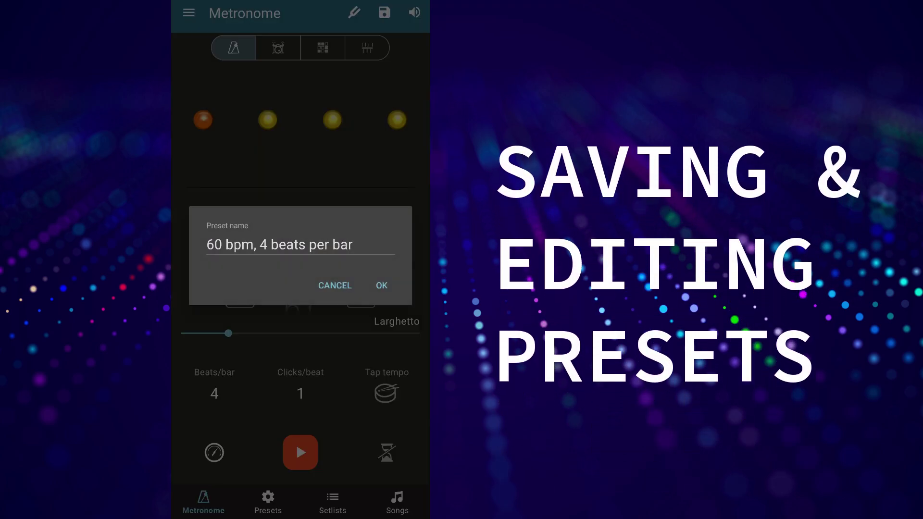
{"action": "left_click", "coordinate": [360, 247]}
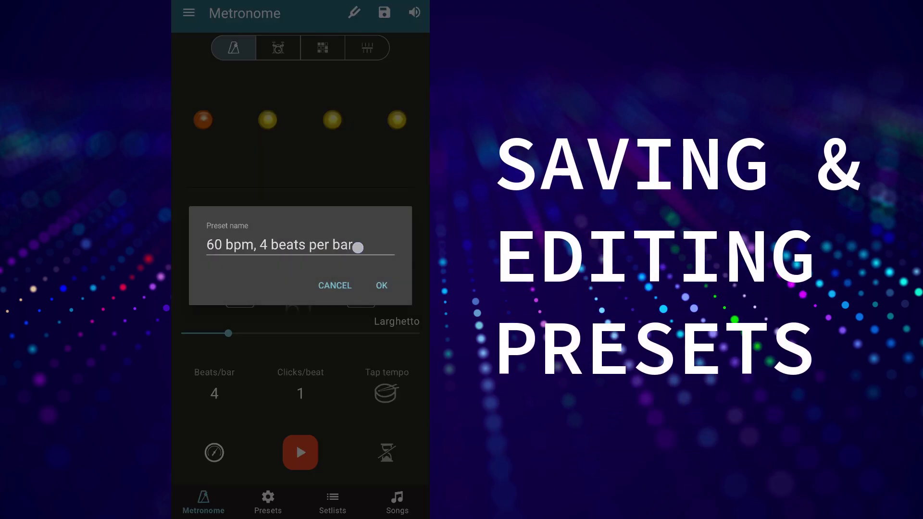
{"action": "type", "text": "P"}
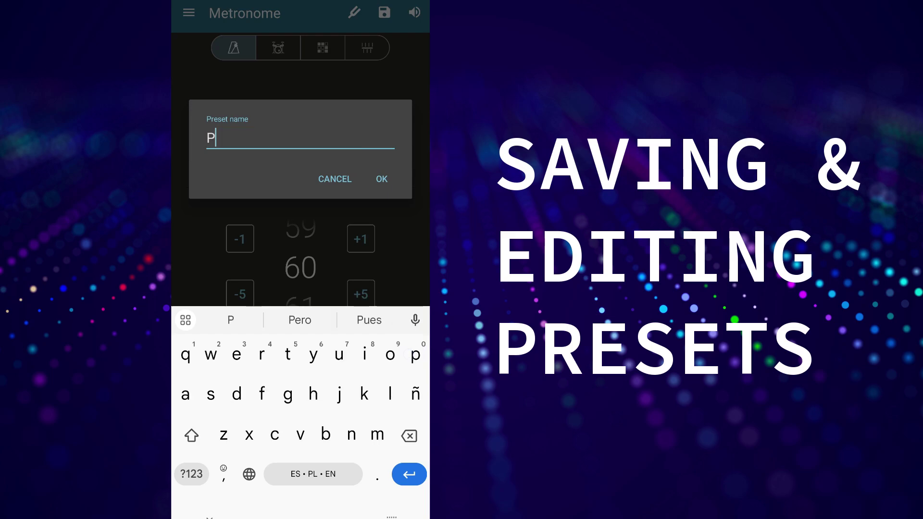
{"action": "type", "text": "reset"}
{"action": "left_click", "coordinate": [191, 474]}
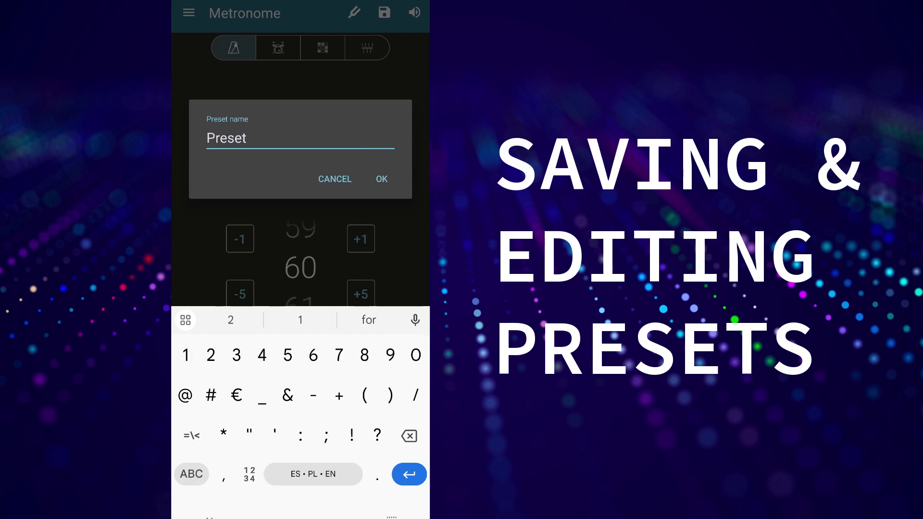
{"action": "type", "text": "1"}
{"action": "left_click", "coordinate": [381, 180]}
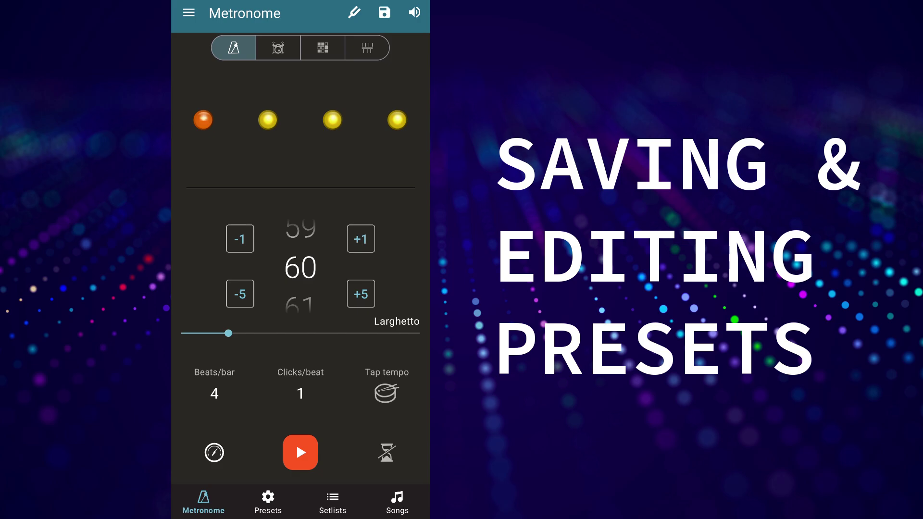
Load the chorus preset, then return to the presets list
{"action": "left_click", "coordinate": [267, 501]}
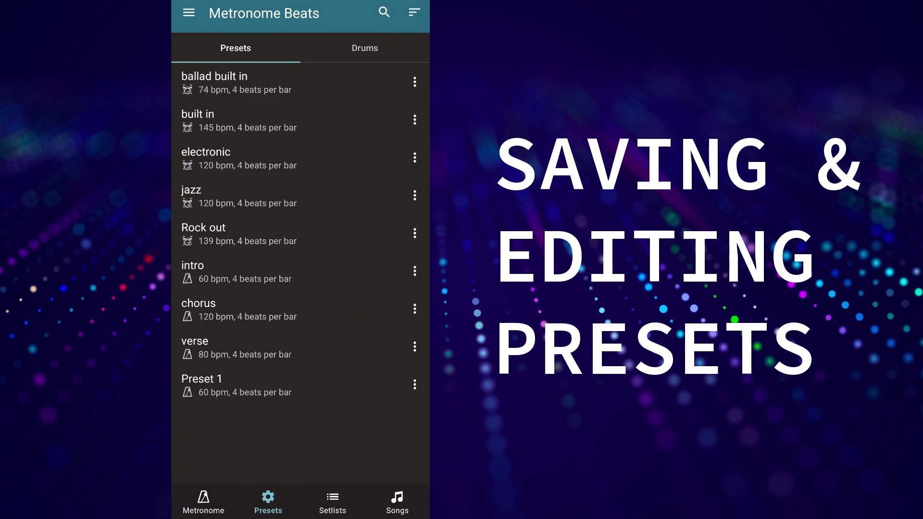
{"action": "left_click", "coordinate": [253, 310]}
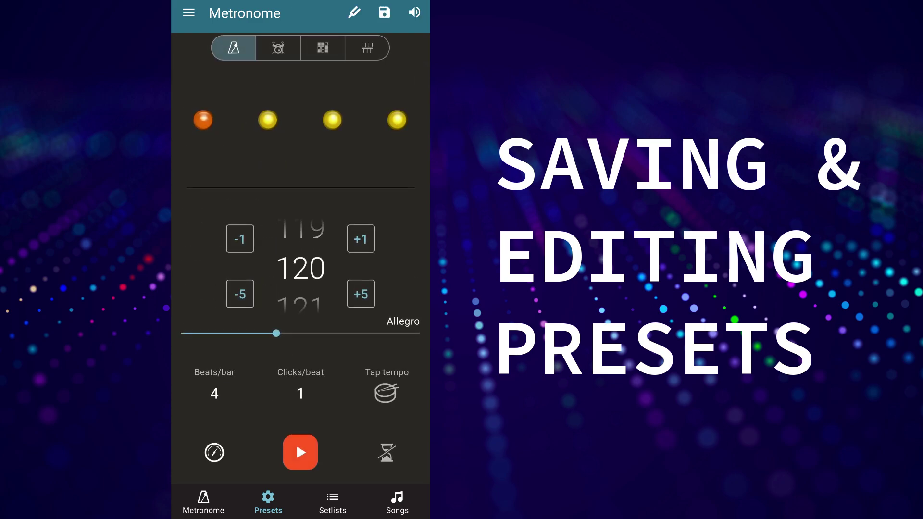
{"action": "left_click", "coordinate": [266, 494]}
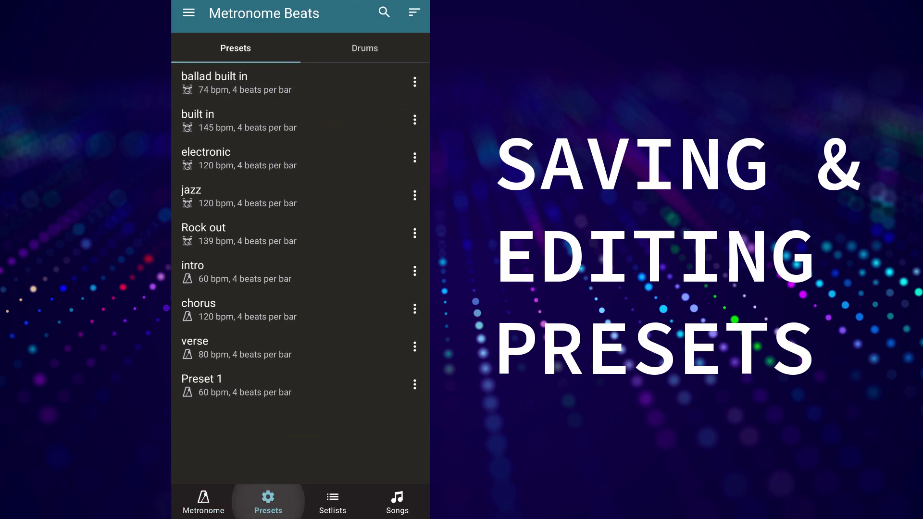
Edit Preset 1 to 3 beats per bar and retitle it 'Preset 1 3 beats'
{"action": "left_click", "coordinate": [415, 390]}
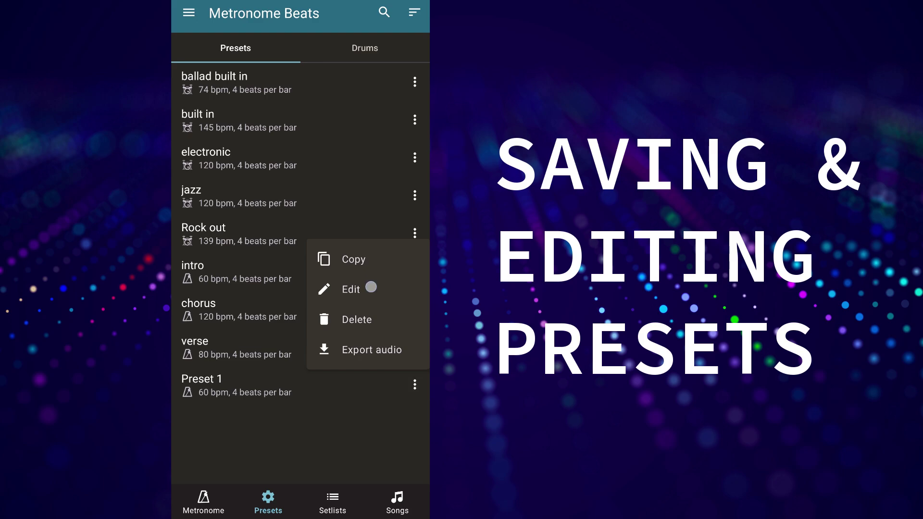
{"action": "left_click", "coordinate": [371, 287]}
{"action": "left_click", "coordinate": [217, 394]}
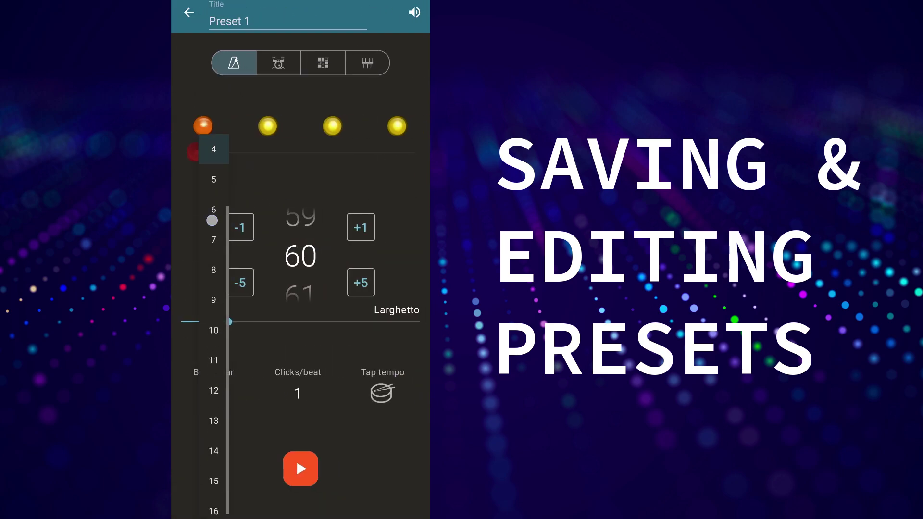
{"action": "scroll", "coordinate": [213, 217], "scroll_direction": "up", "scroll_amount": 3}
{"action": "left_click", "coordinate": [213, 204]}
{"action": "left_click", "coordinate": [278, 19]}
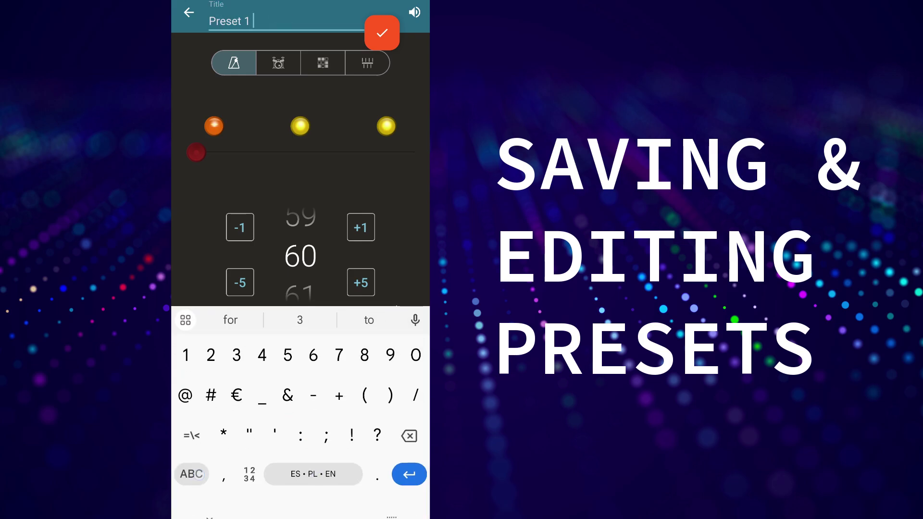
{"action": "type", "text": "3 beats"}
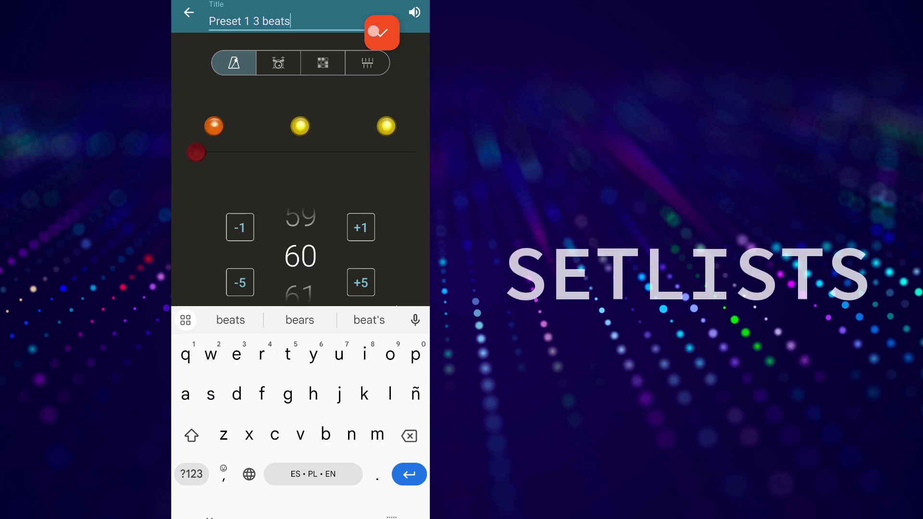
{"action": "left_click", "coordinate": [381, 33]}
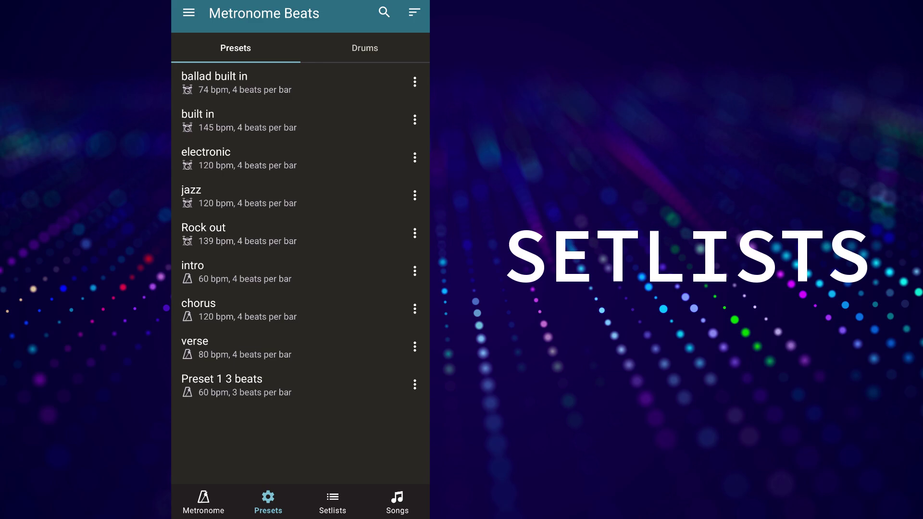
Start a new setlist from the Setlists view
{"action": "left_click", "coordinate": [335, 508]}
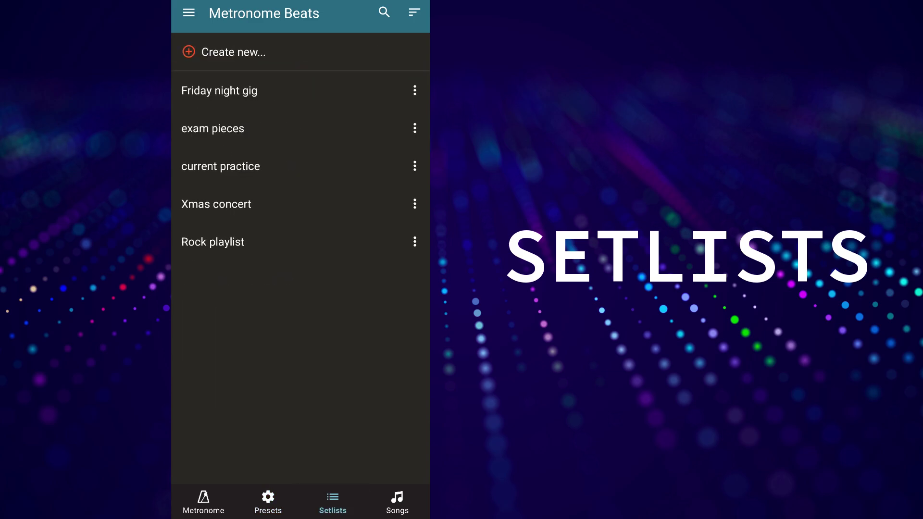
{"action": "left_click", "coordinate": [293, 54]}
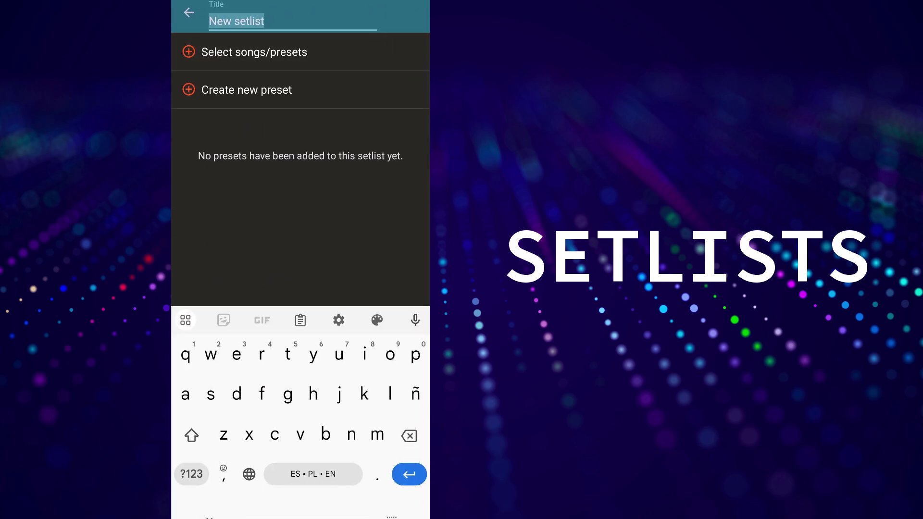
{"action": "left_click", "coordinate": [321, 50]}
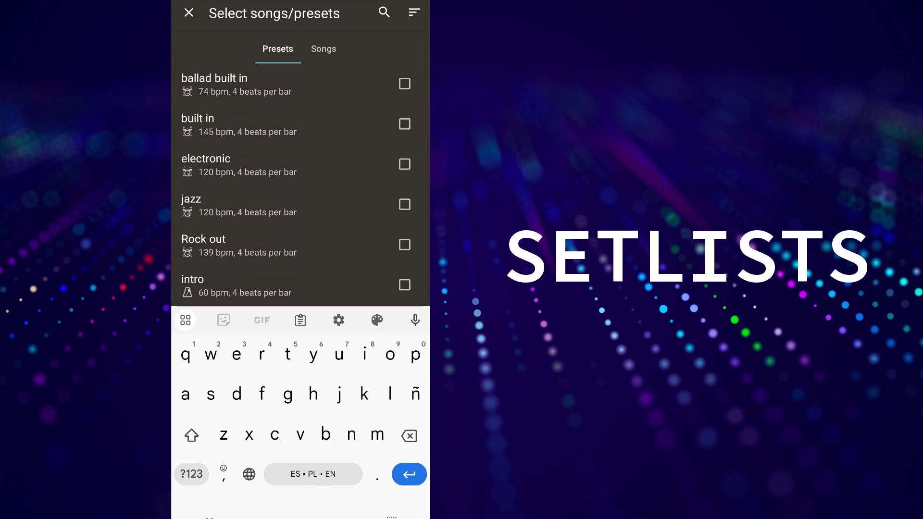
{"action": "left_click", "coordinate": [214, 516]}
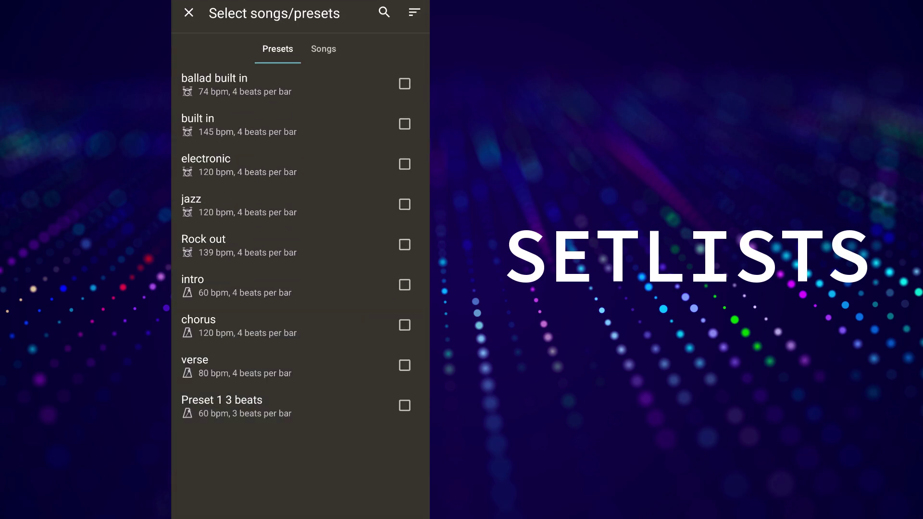
Add Preset 1 3 beats, intro, verse, chorus and Rock out, moving Rock out to second
{"action": "left_click", "coordinate": [404, 405]}
{"action": "left_click", "coordinate": [404, 285]}
{"action": "left_click", "coordinate": [404, 365]}
{"action": "left_click", "coordinate": [404, 325]}
{"action": "left_click", "coordinate": [405, 246]}
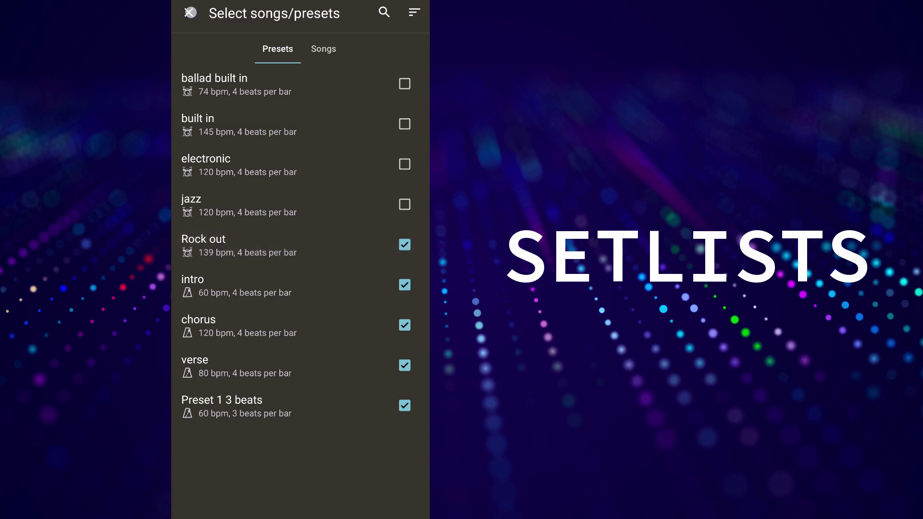
{"action": "left_click", "coordinate": [190, 13]}
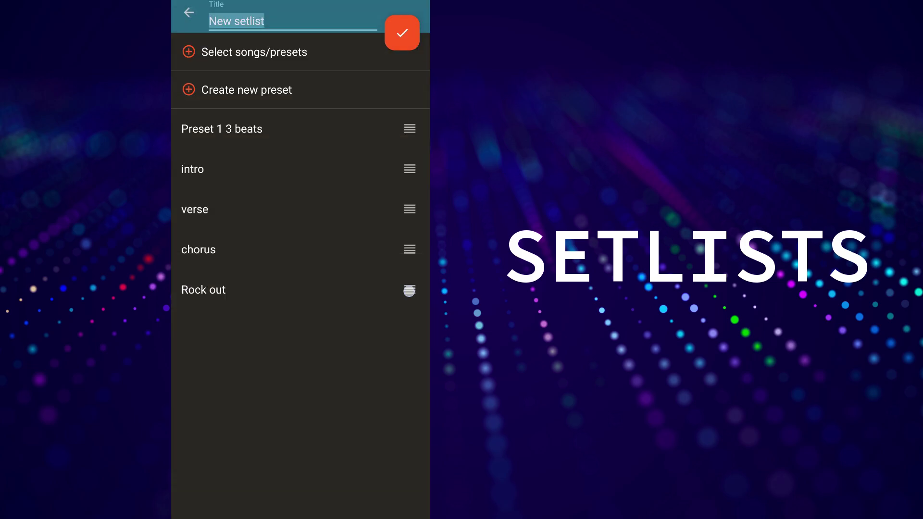
{"action": "mouse_move", "coordinate": [410, 290]}
{"action": "left_mouse_down"}
{"action": "mouse_move", "coordinate": [405, 125]}
{"action": "mouse_move", "coordinate": [402, 229]}
{"action": "mouse_move", "coordinate": [405, 169]}
{"action": "left_mouse_up"}
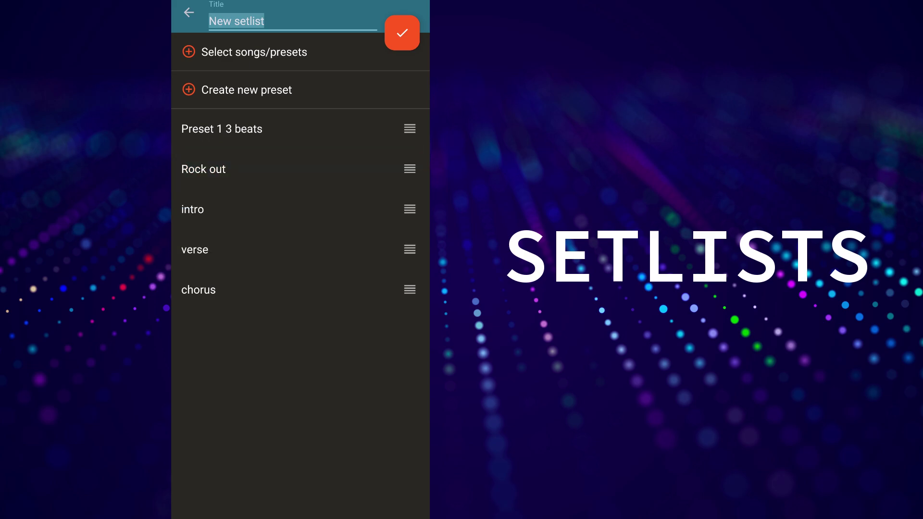
{"action": "left_click", "coordinate": [310, 18]}
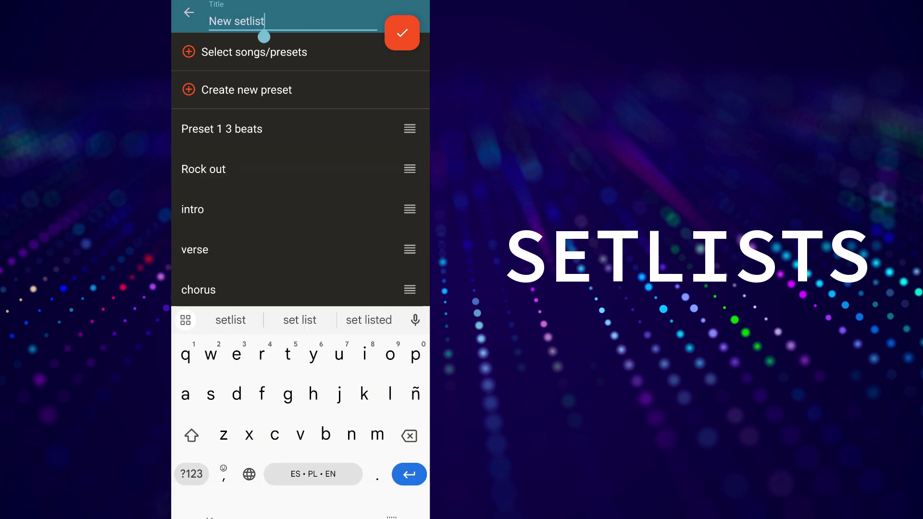
Replace the 'New setlist' title with 'Setlist 1' and save the setlist
{"action": "left_click", "coordinate": [409, 436]}
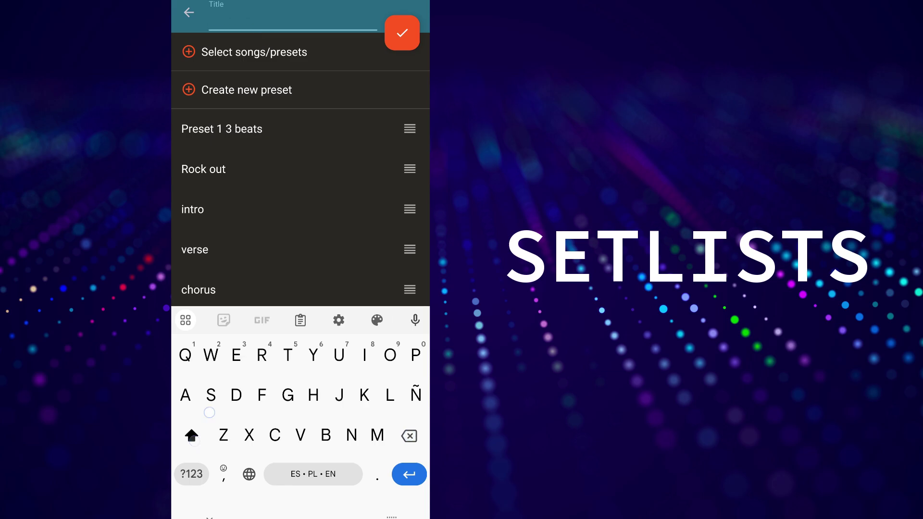
{"action": "type", "text": "Serlist"}
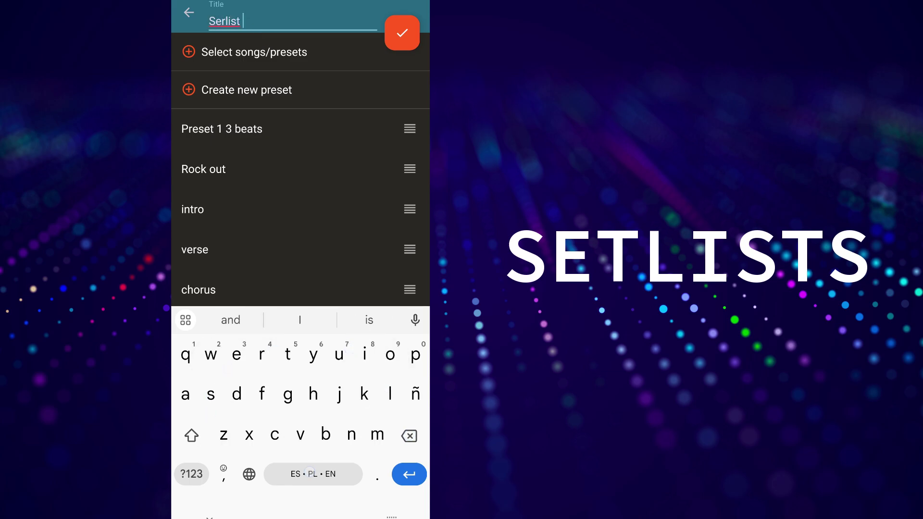
{"action": "left_click", "coordinate": [408, 436]}
{"action": "left_click", "coordinate": [409, 435]}
{"action": "type", "text": "tli"}
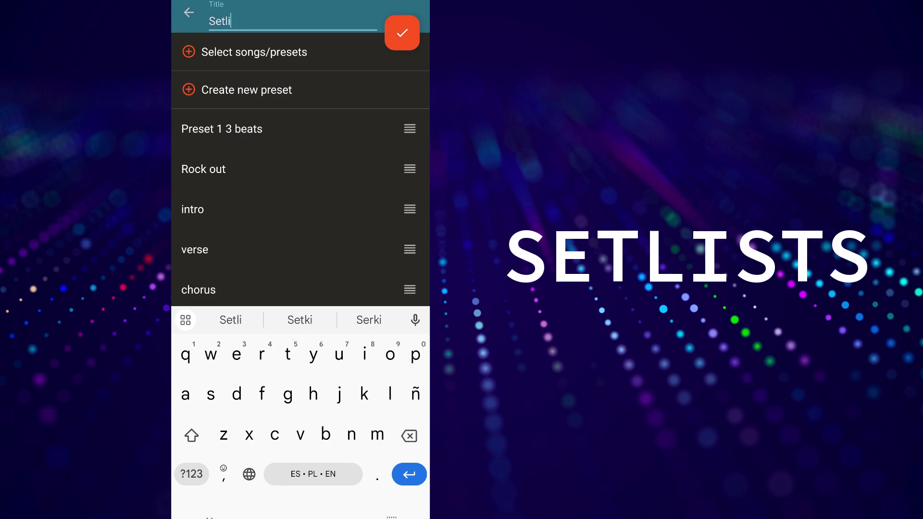
{"action": "type", "text": "st"}
{"action": "left_click", "coordinate": [191, 474]}
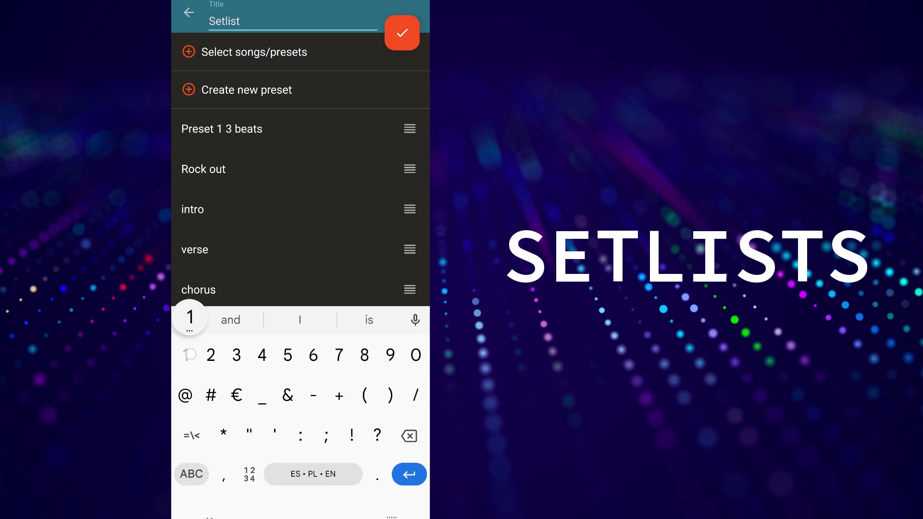
{"action": "type", "text": "1"}
{"action": "left_click", "coordinate": [401, 33]}
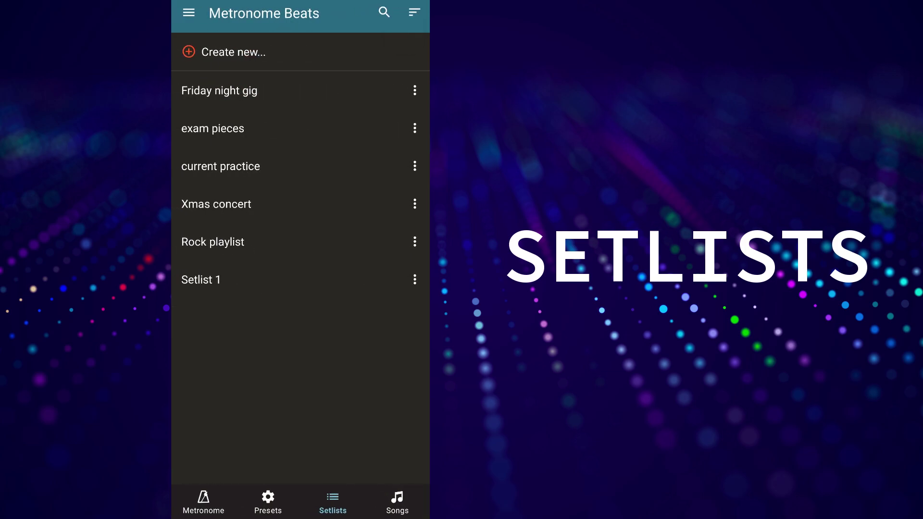
{"action": "left_click", "coordinate": [299, 278]}
Play Setlist 1 live, skipping from Preset 1 3 beats past Rock out to intro
{"action": "left_click", "coordinate": [302, 491]}
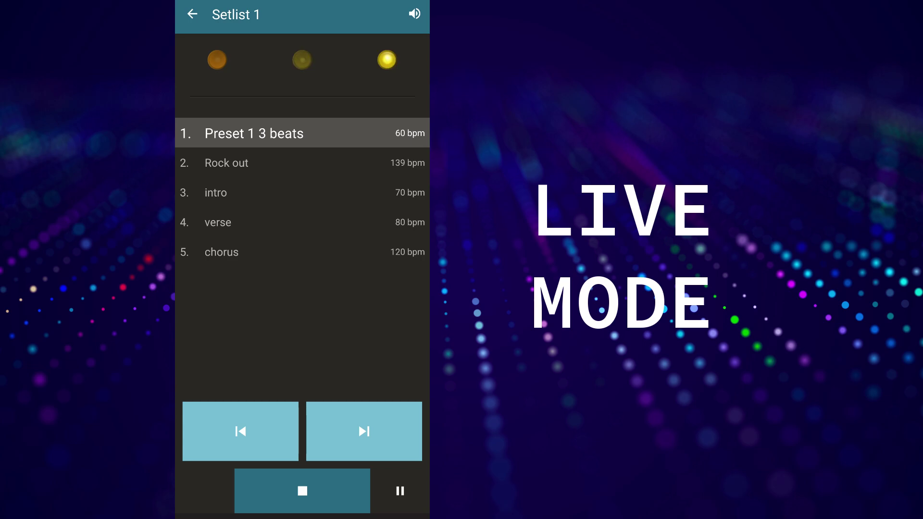
{"action": "left_click", "coordinate": [364, 431]}
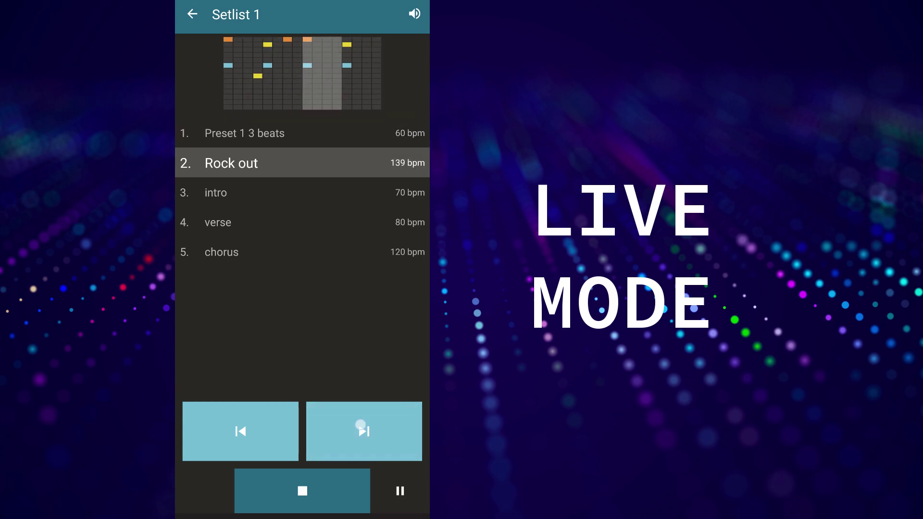
{"action": "left_click", "coordinate": [365, 431]}
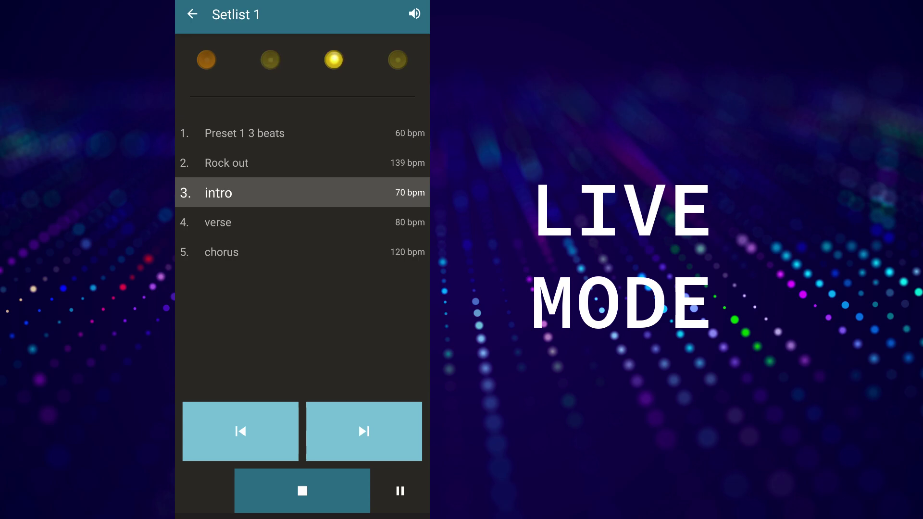
Raise the intro preset's tempo from 70 bpm in +5 steps and save it
{"action": "left_click", "coordinate": [302, 190]}
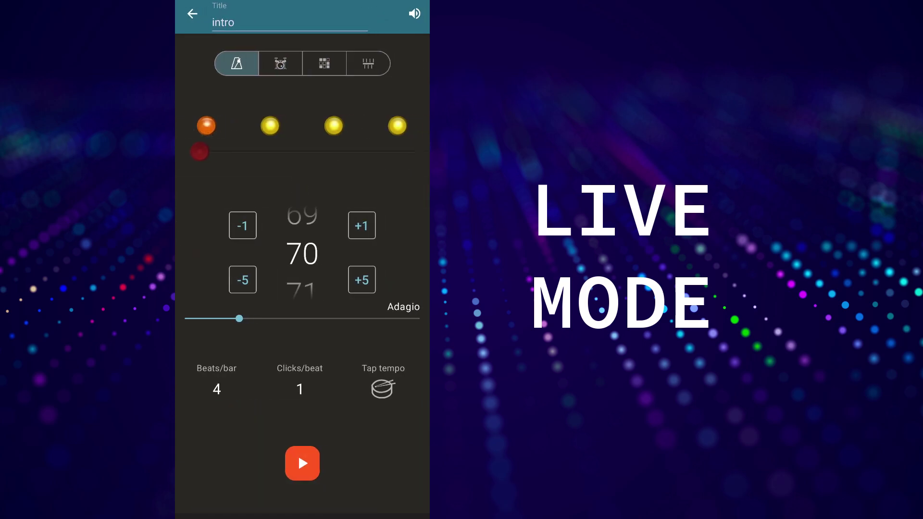
{"action": "left_click", "coordinate": [359, 277]}
{"action": "left_click", "coordinate": [361, 280]}
{"action": "left_click", "coordinate": [382, 33]}
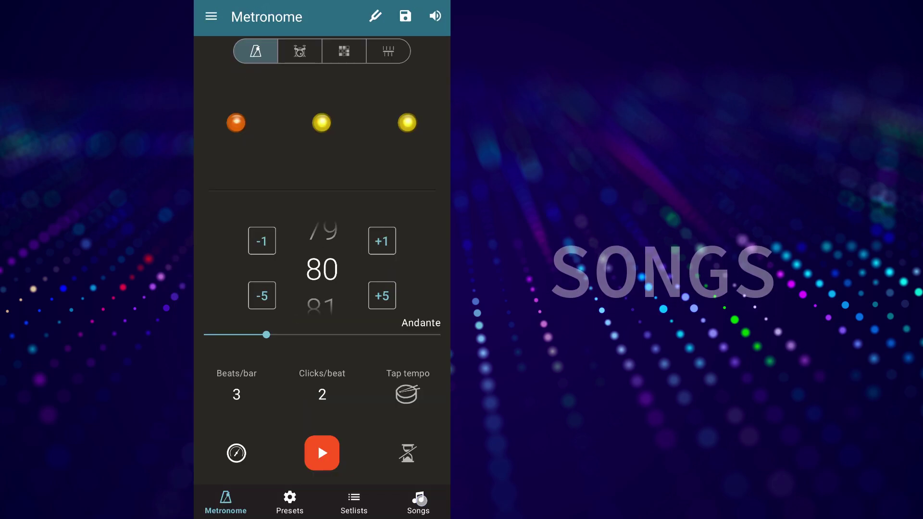
Start a new song whose first section is Preset 1 3 beats for 5 bars
{"action": "left_click", "coordinate": [419, 501]}
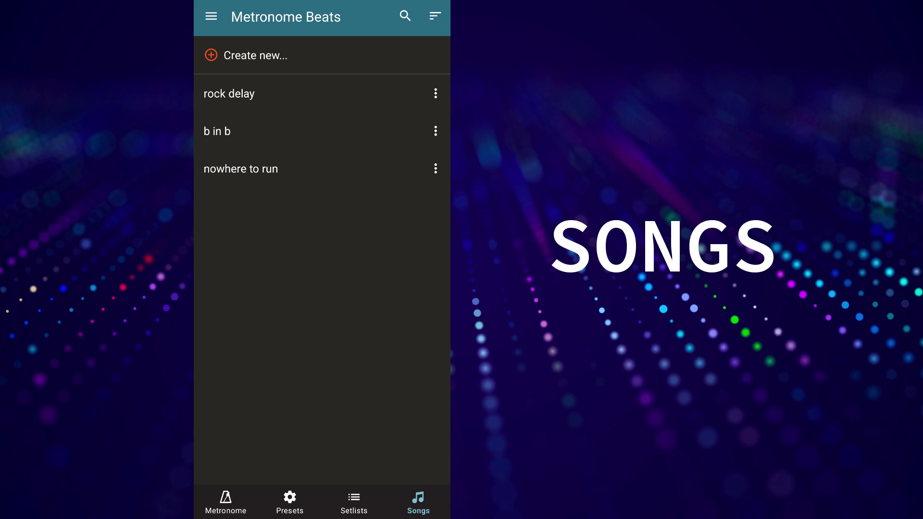
{"action": "left_click", "coordinate": [367, 64]}
{"action": "left_click", "coordinate": [367, 64]}
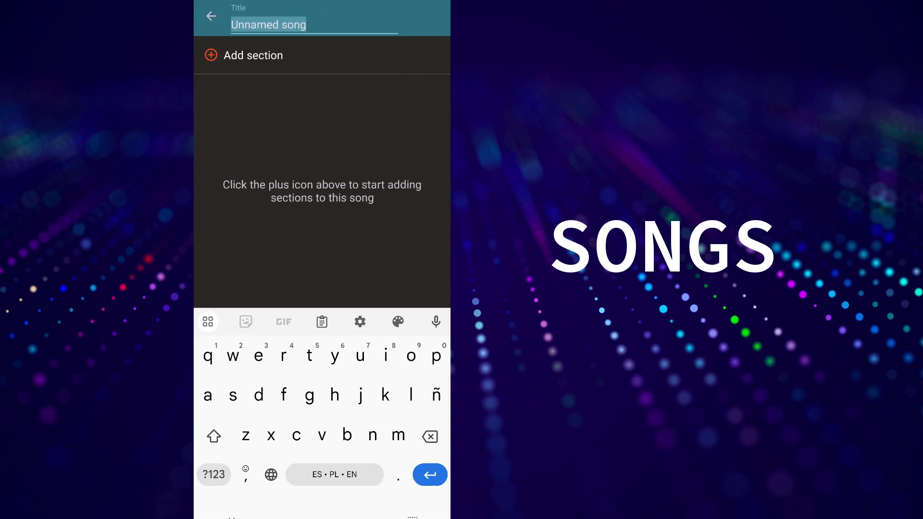
{"action": "left_click", "coordinate": [330, 64]}
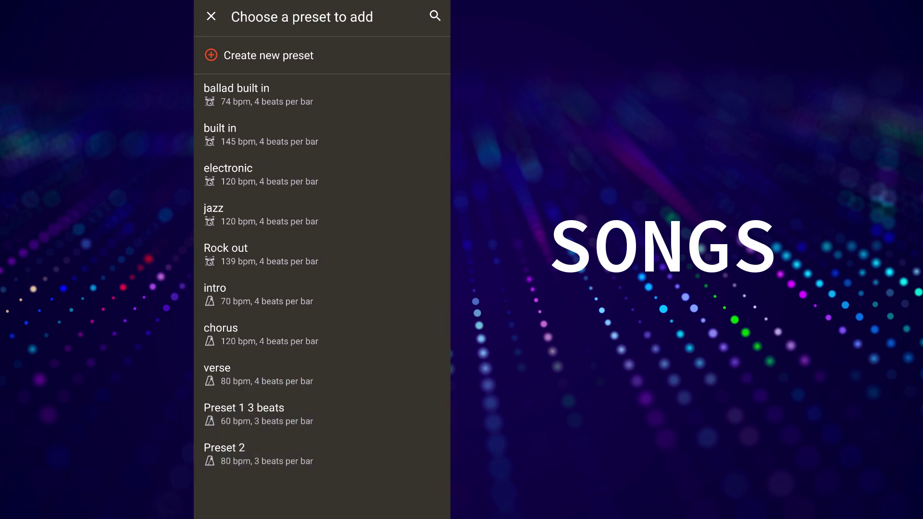
{"action": "left_click", "coordinate": [296, 413]}
{"action": "left_click", "coordinate": [290, 400]}
{"action": "type", "text": "5"}
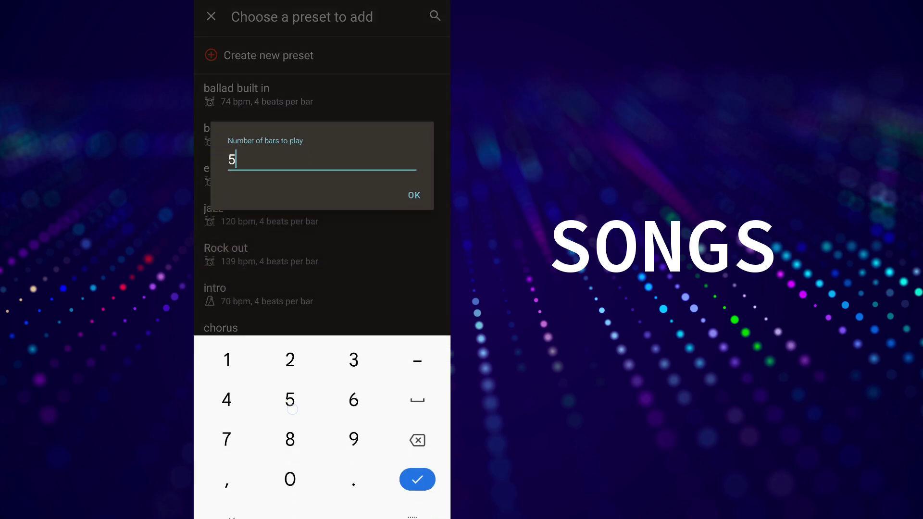
{"action": "left_click", "coordinate": [413, 197]}
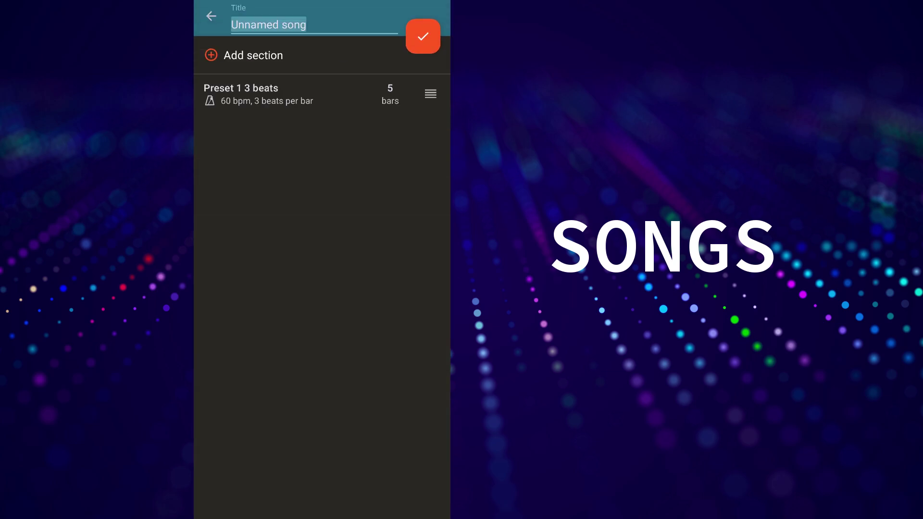
Add a Preset 2 section and change its length to 10 bars
{"action": "left_click", "coordinate": [252, 55]}
{"action": "left_click", "coordinate": [294, 457]}
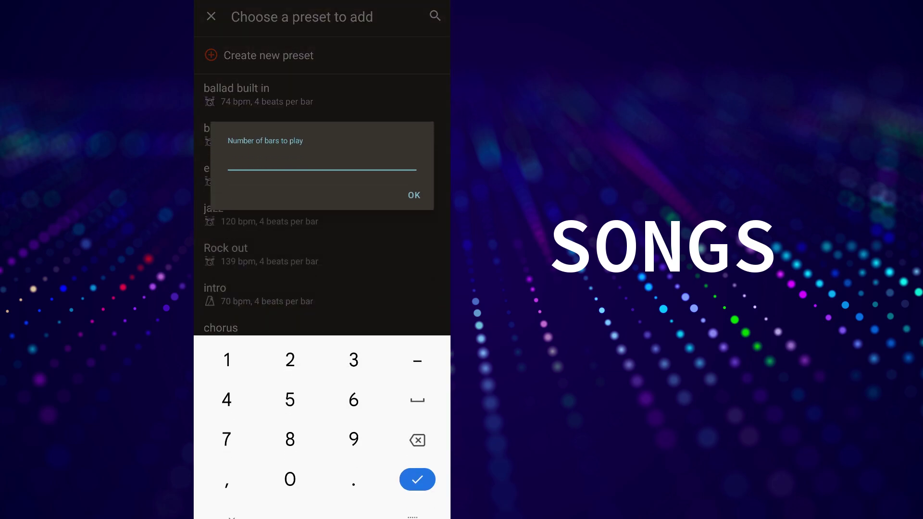
{"action": "left_click", "coordinate": [289, 399]}
{"action": "left_click", "coordinate": [413, 195]}
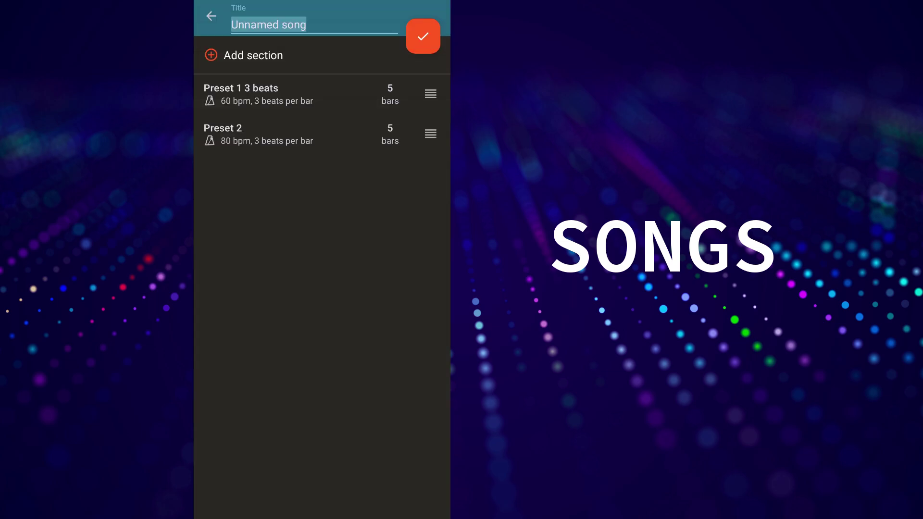
{"action": "left_click", "coordinate": [390, 134]}
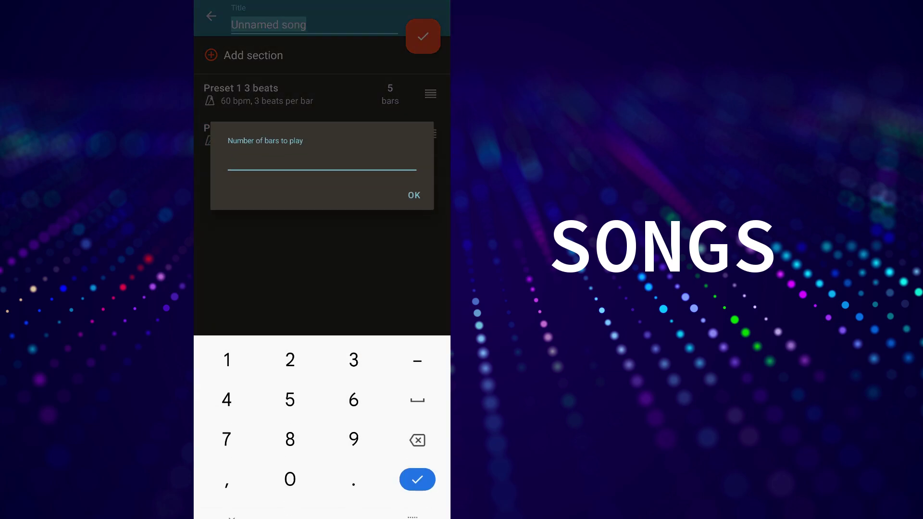
{"action": "left_click", "coordinate": [227, 359]}
{"action": "left_click", "coordinate": [290, 480]}
{"action": "left_click", "coordinate": [413, 195]}
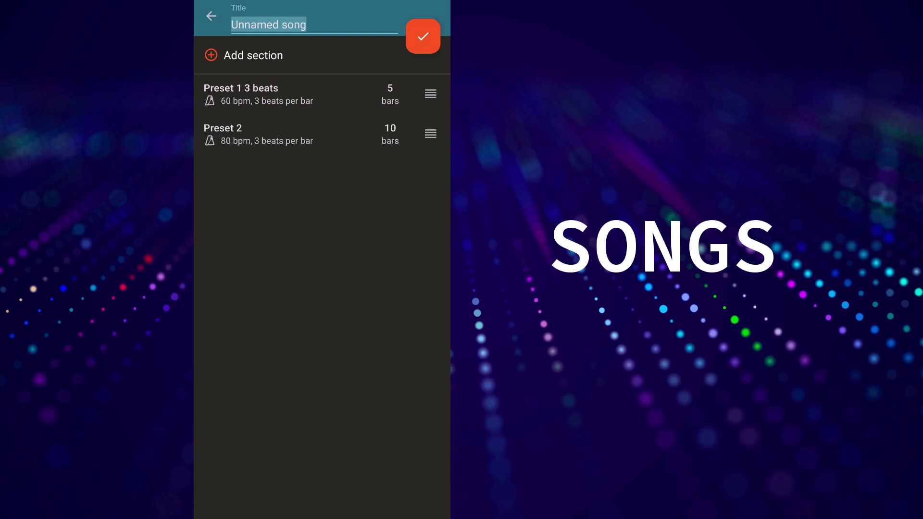
{"action": "left_click", "coordinate": [329, 28]}
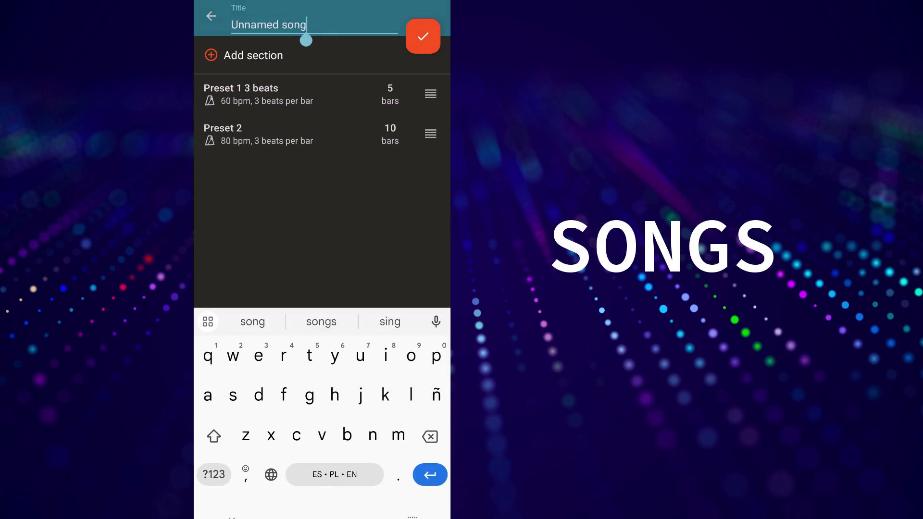
Replace the placeholder title with 'Song 2' and save the song
{"action": "left_click", "coordinate": [430, 435]}
{"action": "left_click", "coordinate": [430, 435]}
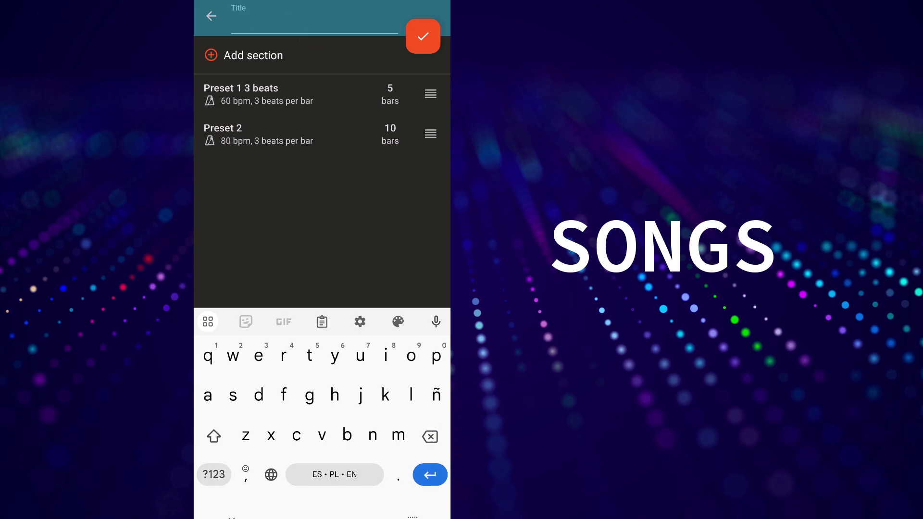
{"action": "type", "text": "Song"}
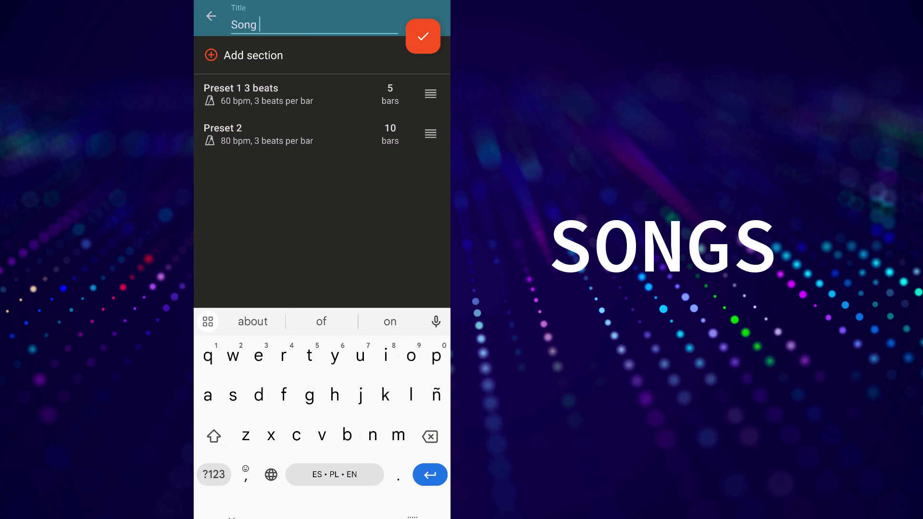
{"action": "type", "text": " 2"}
{"action": "left_click", "coordinate": [422, 37]}
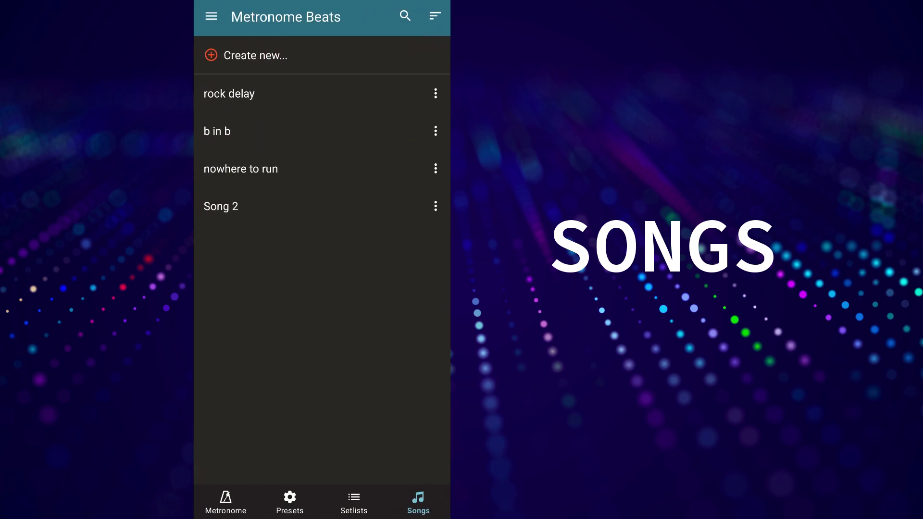
Play Song 2 briefly, then go back to the songs list
{"action": "left_click", "coordinate": [307, 213]}
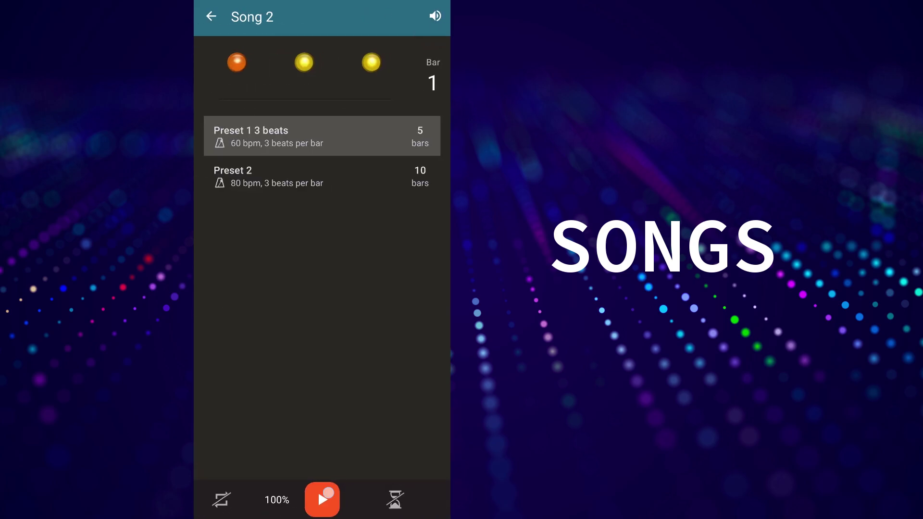
{"action": "left_click", "coordinate": [329, 493]}
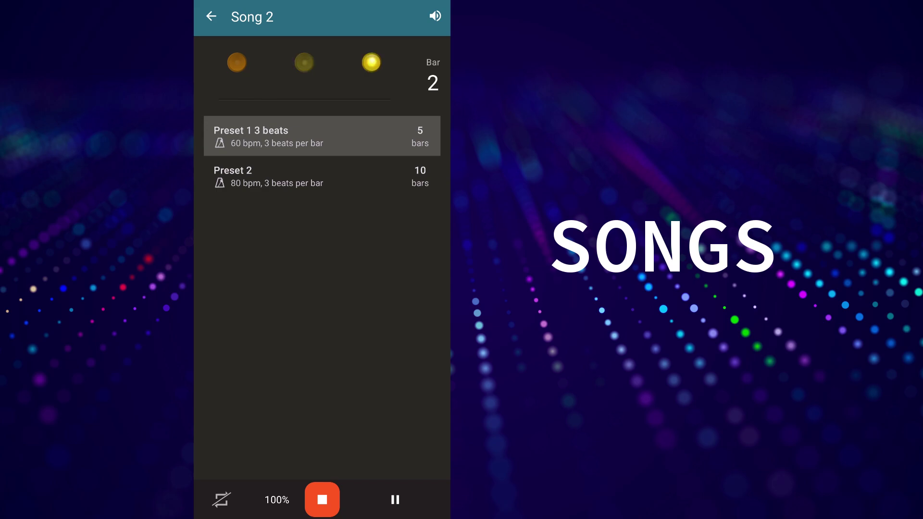
{"action": "left_click", "coordinate": [212, 16]}
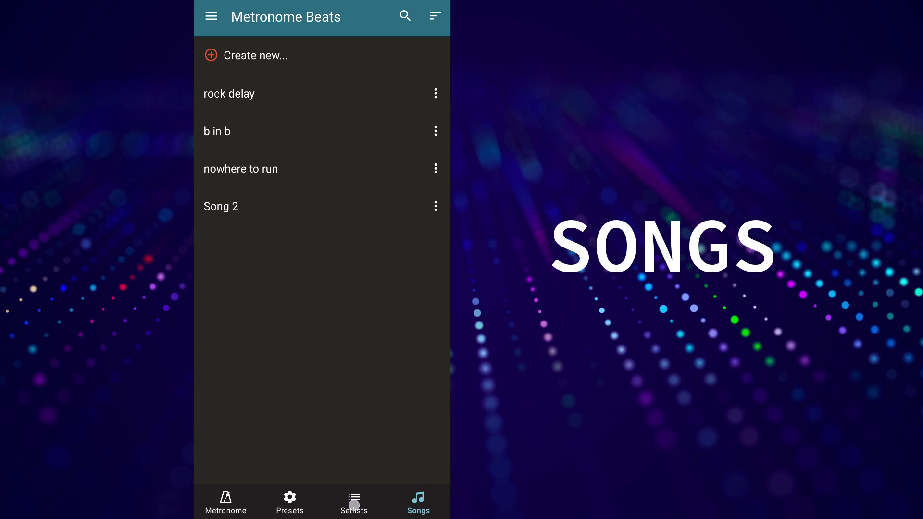
Edit Setlist 1: add Song 2 from the Songs tab, drag it to the top, and save
{"action": "left_click", "coordinate": [354, 502]}
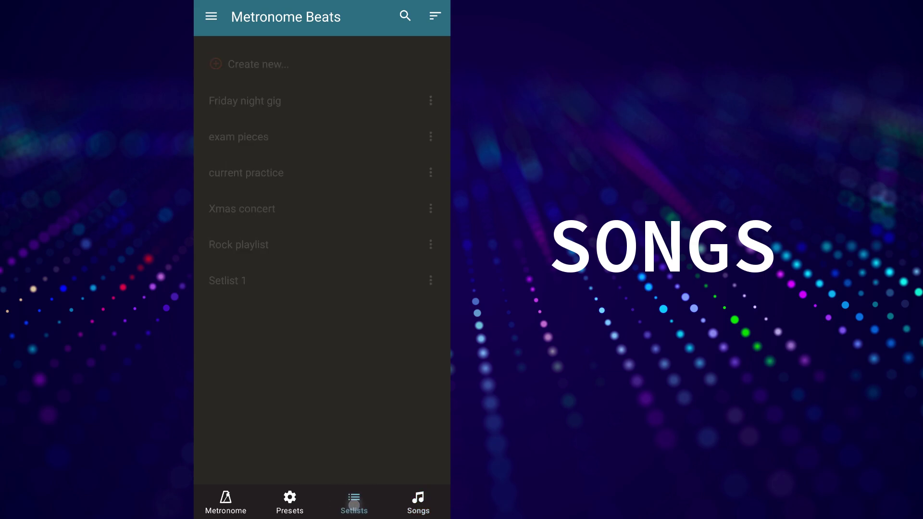
{"action": "left_click", "coordinate": [435, 282]}
{"action": "left_click", "coordinate": [375, 345]}
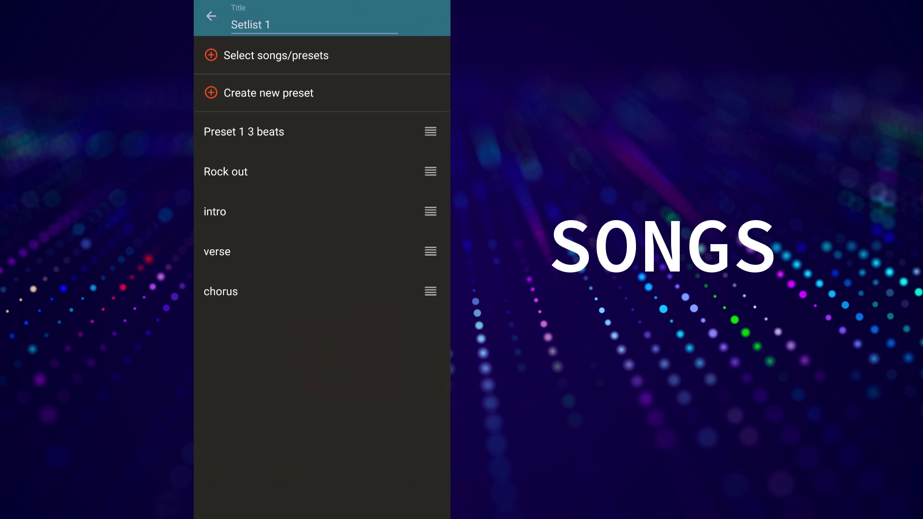
{"action": "left_click", "coordinate": [393, 54]}
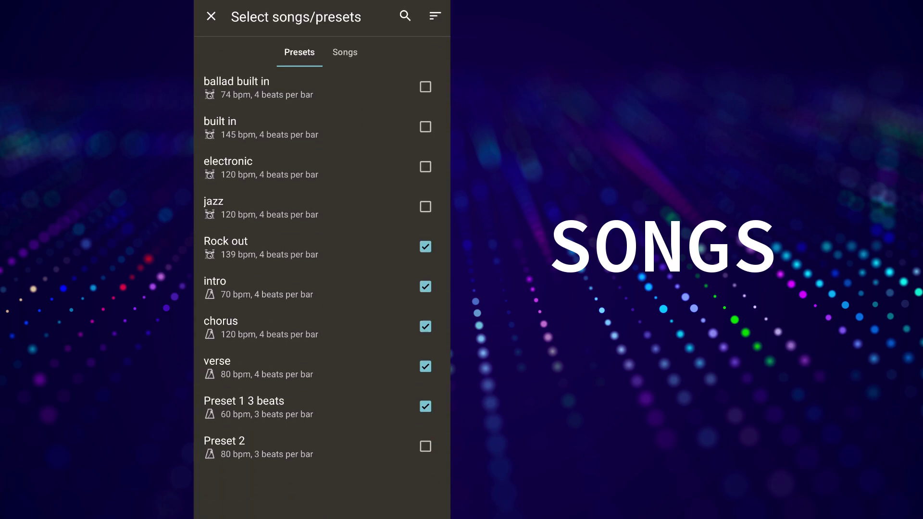
{"action": "left_click", "coordinate": [344, 51]}
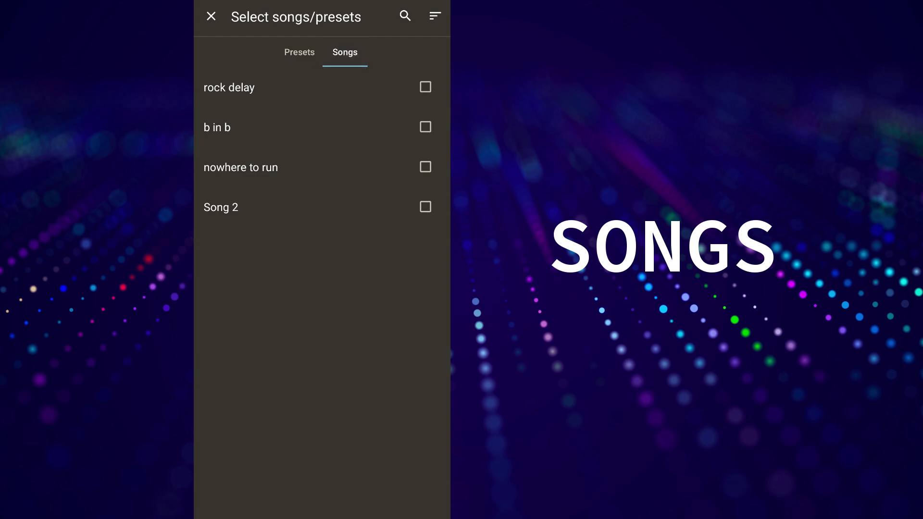
{"action": "left_click", "coordinate": [425, 207]}
{"action": "left_click", "coordinate": [211, 17]}
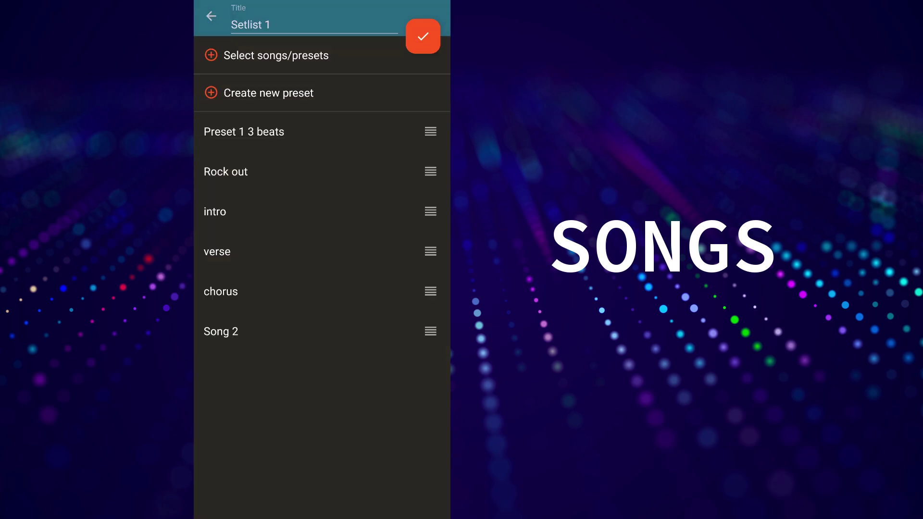
{"action": "left_click_drag", "start_coordinate": [425, 330], "coordinate": [425, 131]}
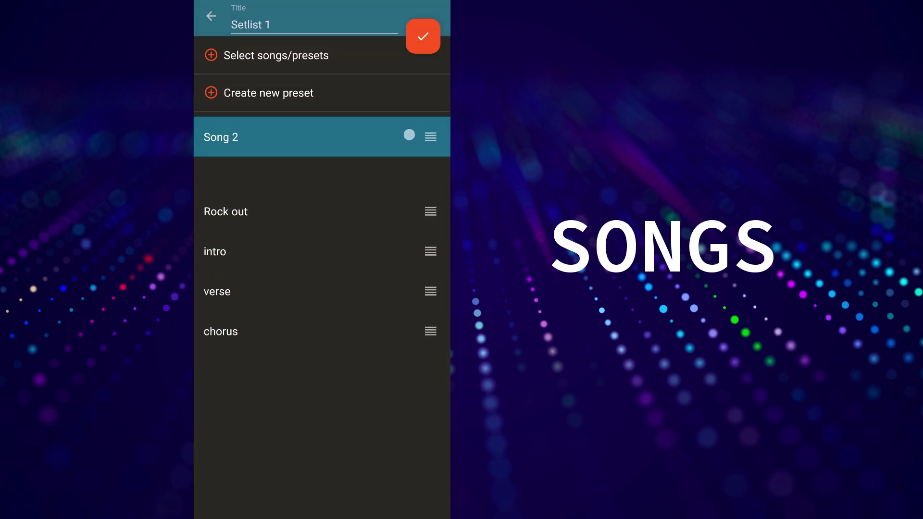
{"action": "left_click", "coordinate": [422, 36]}
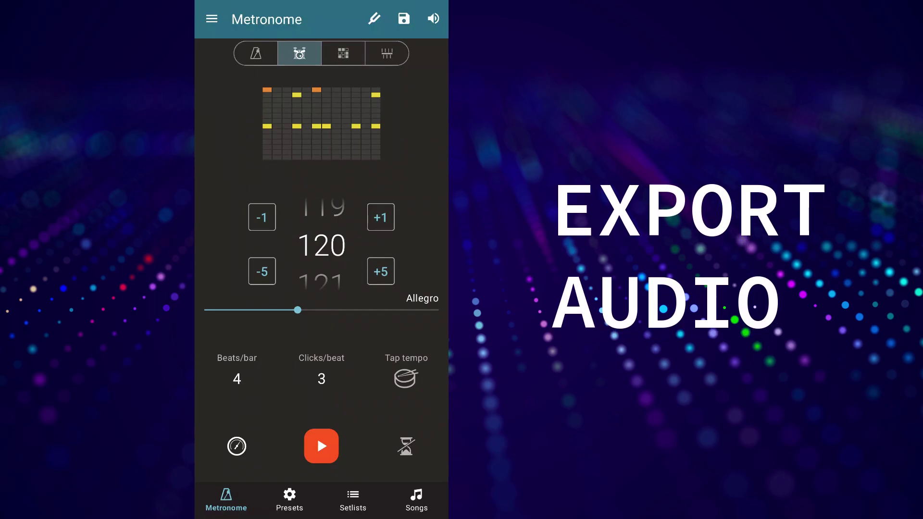
Open Export audio for the 120 bpm beat and change 'Stop after' from 8 to 4 bars
{"action": "left_click", "coordinate": [403, 19]}
{"action": "left_click", "coordinate": [412, 94]}
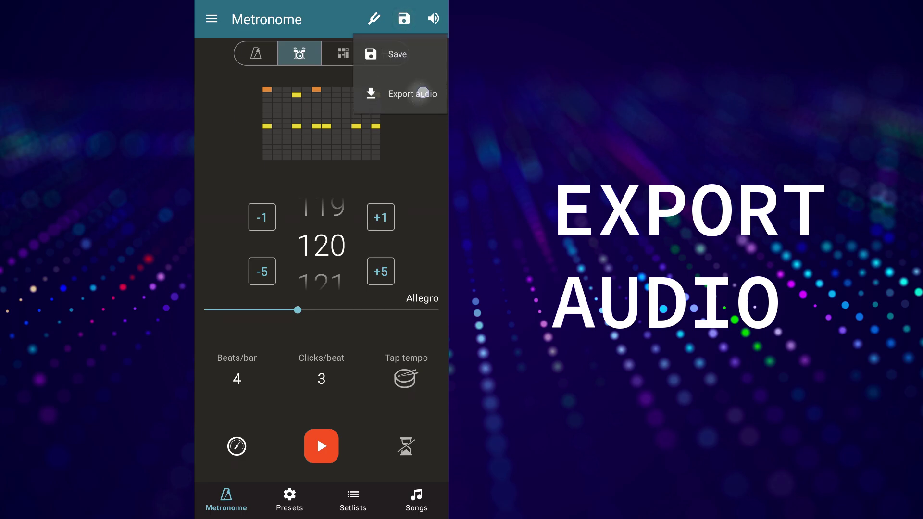
{"action": "left_click", "coordinate": [298, 204]}
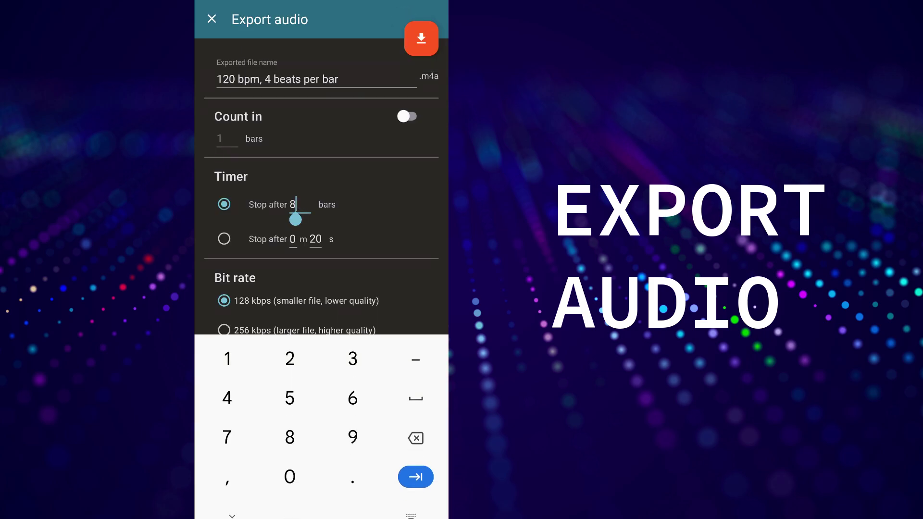
{"action": "left_click", "coordinate": [421, 438]}
{"action": "left_click", "coordinate": [227, 398]}
Export the 4-bar beat and play the '120 bpm, 4 beats per bar' track from the notification shade
{"action": "left_click", "coordinate": [422, 37]}
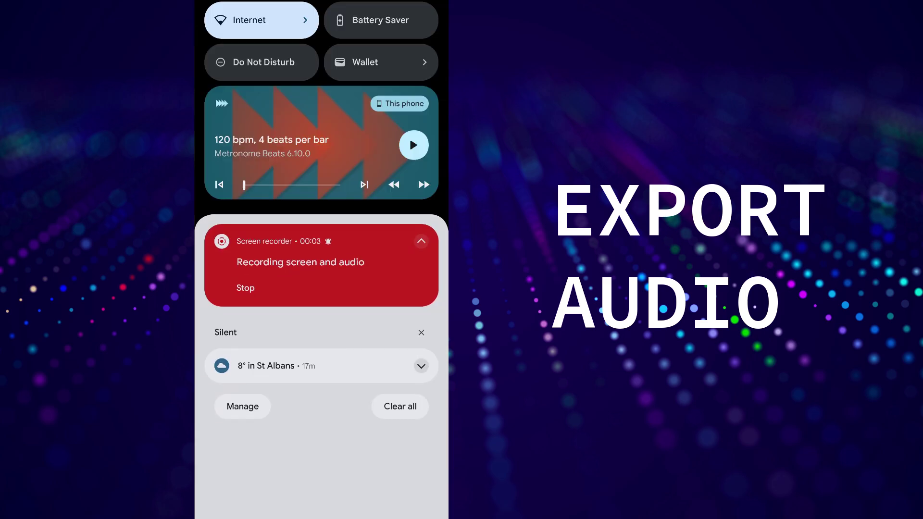
{"action": "left_click", "coordinate": [413, 145]}
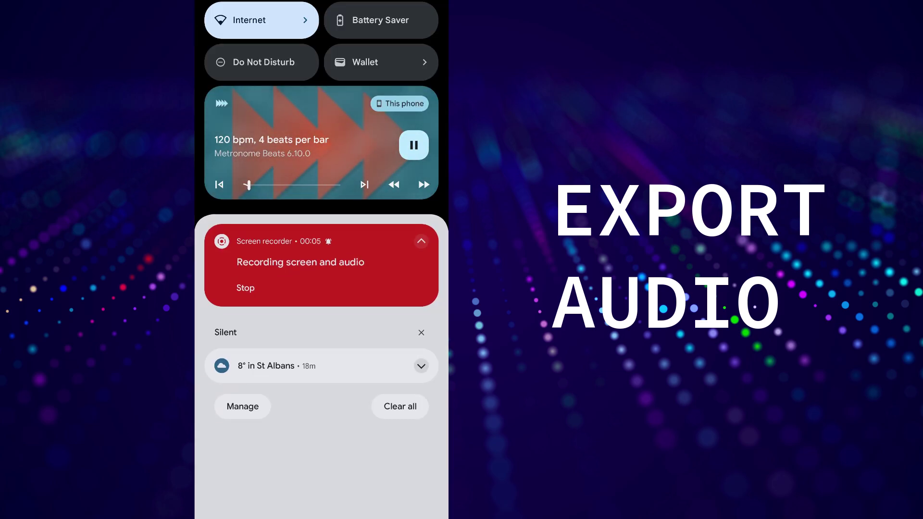